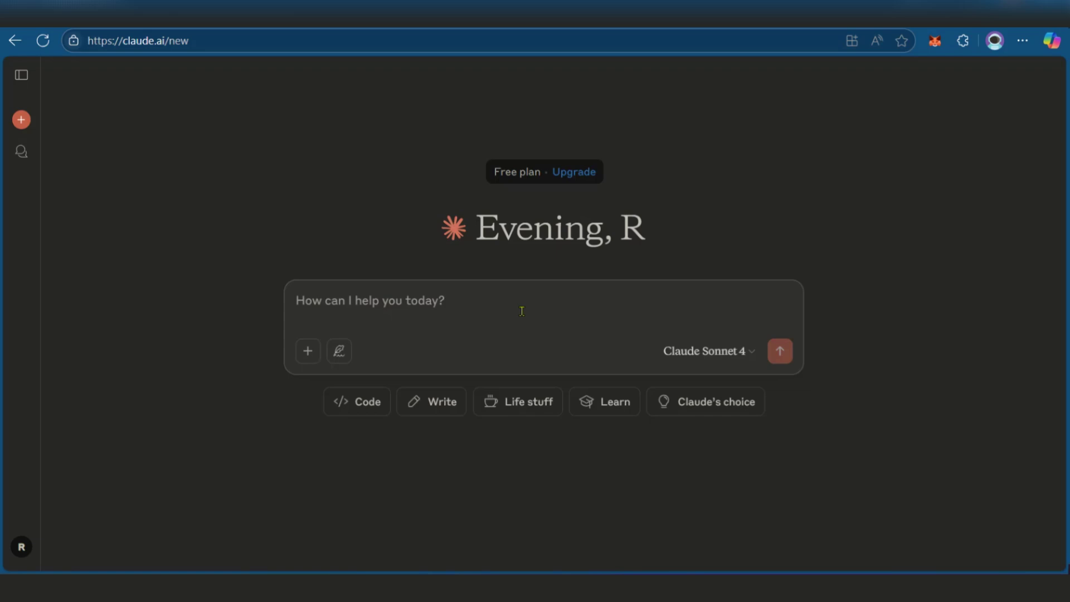
Step: Send a prompt asking Claude, as a world-class adventure novelist, to list adventure tropes by category
text(I would like to write an adventure novel. Can you share a list of common tropes in this genre?)
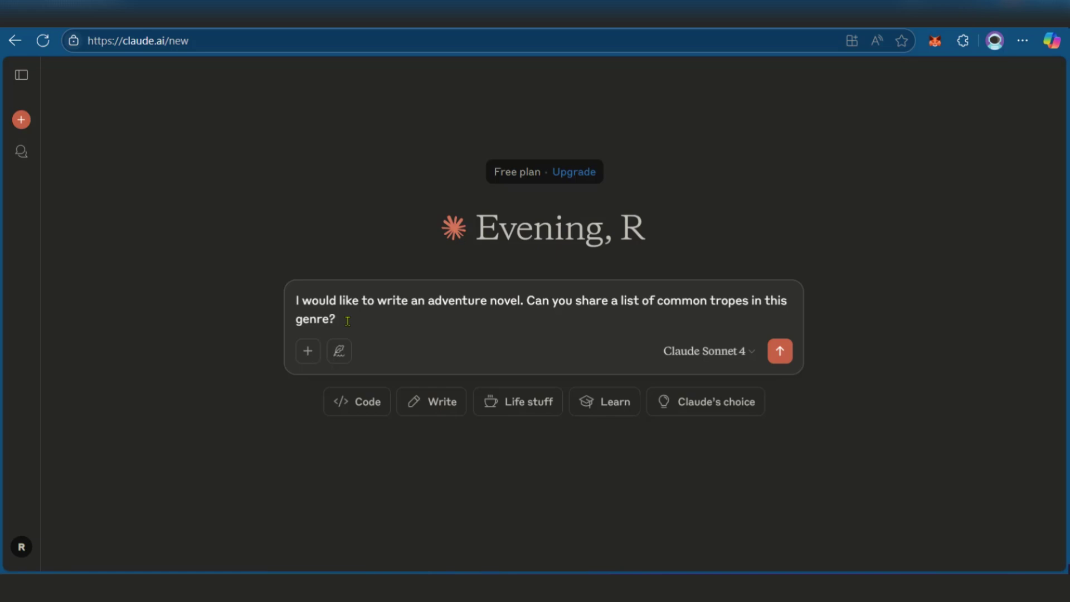
drag(347, 321, 285, 295)
text(You are a world-class novelist specializing in the adventure genre. Provide a comprehensive list of adventure tropes)
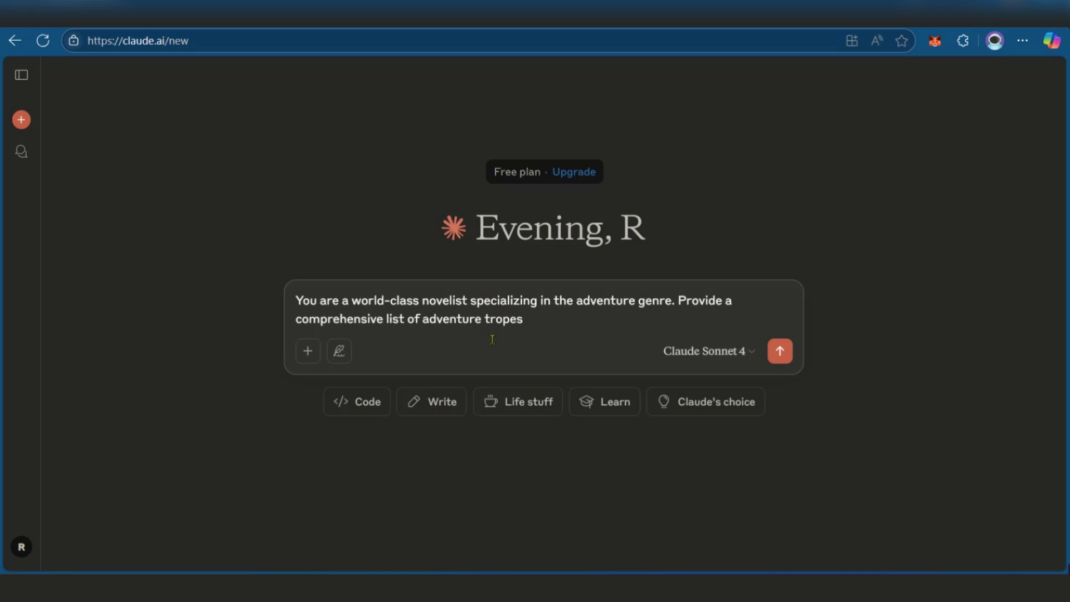
click(780, 352)
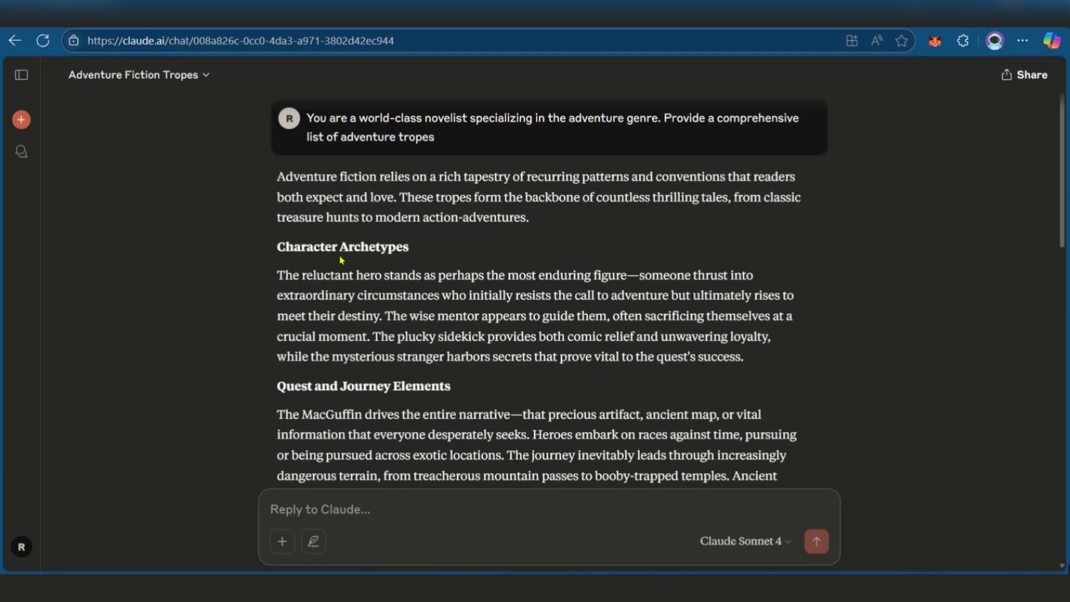
scroll(346, 267, down, 2)
scroll(314, 204, up, 2)
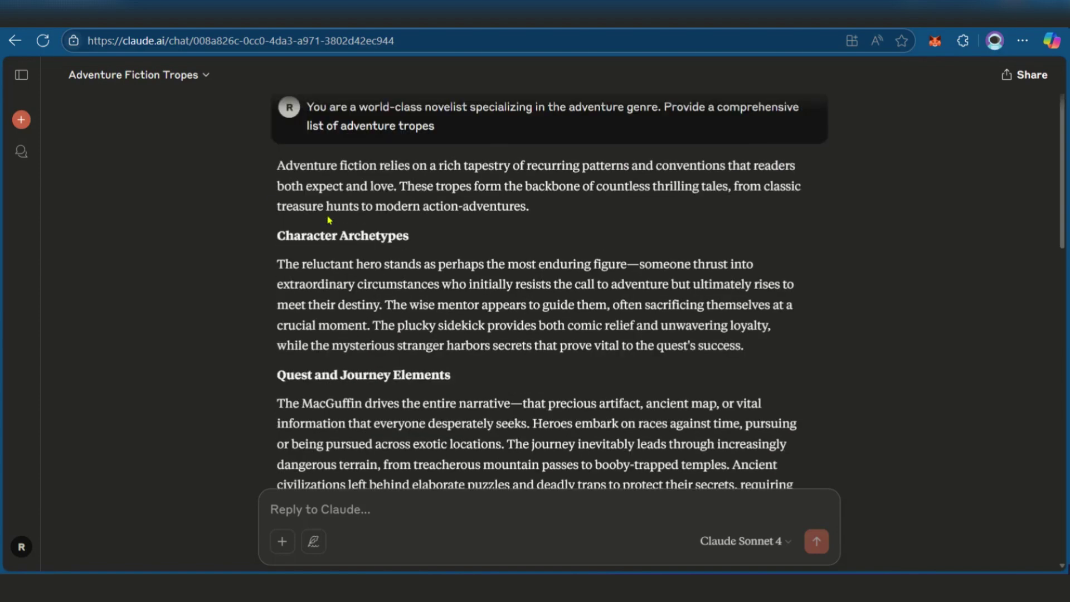
scroll(500, 319, down, 8)
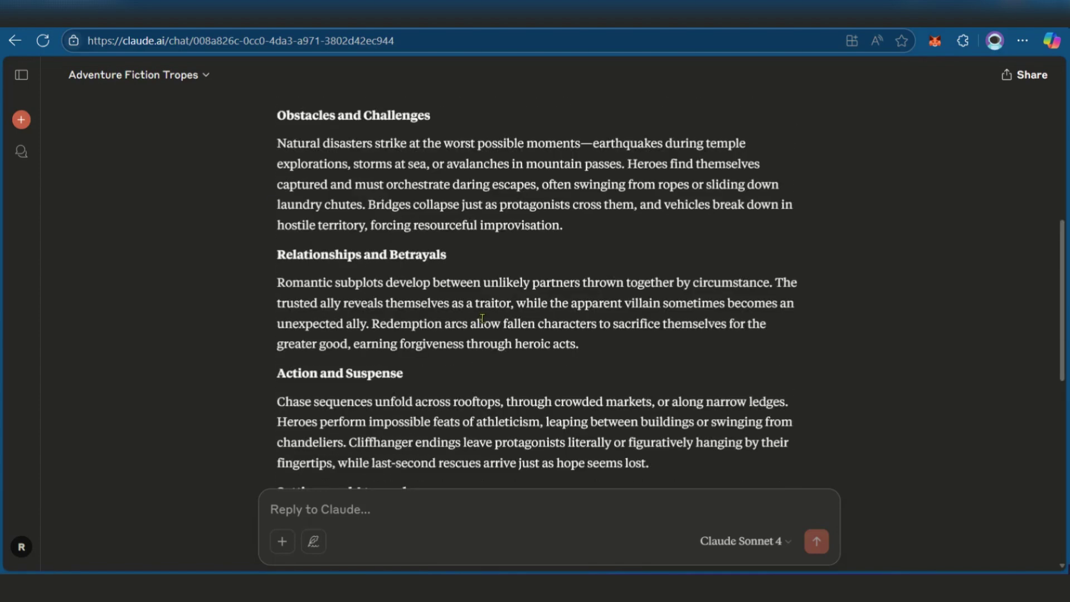
scroll(478, 320, up, 6)
scroll(482, 321, down, 8)
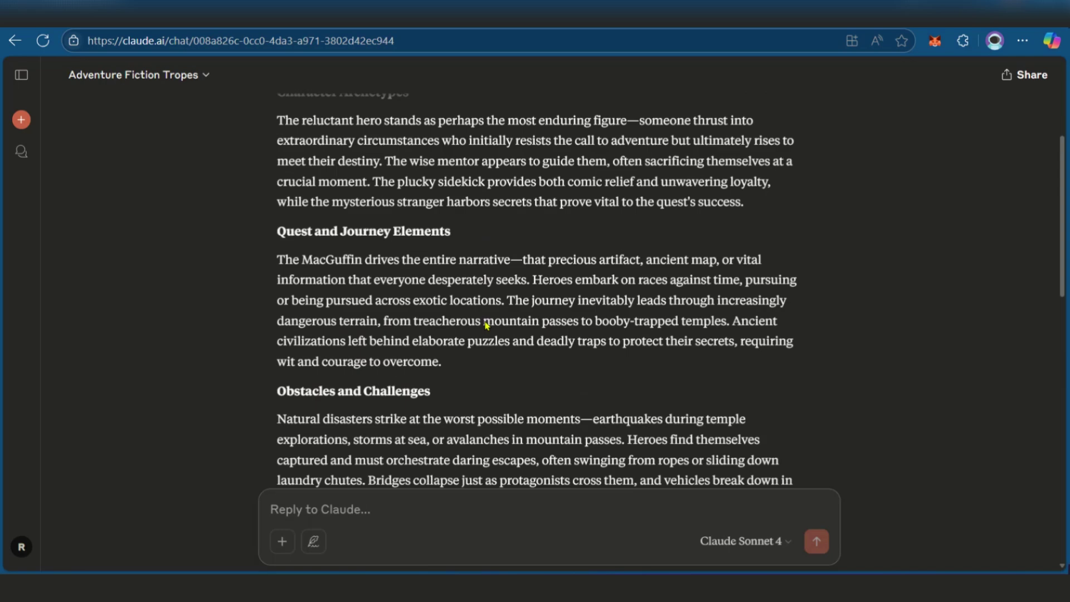
scroll(484, 322, down, 6)
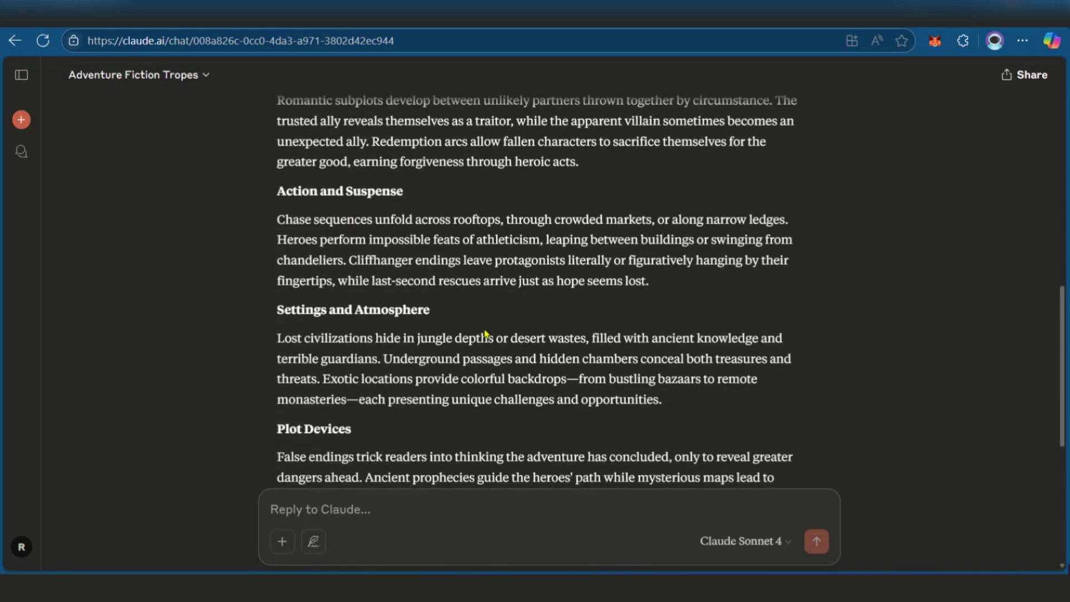
scroll(610, 350, up, 10)
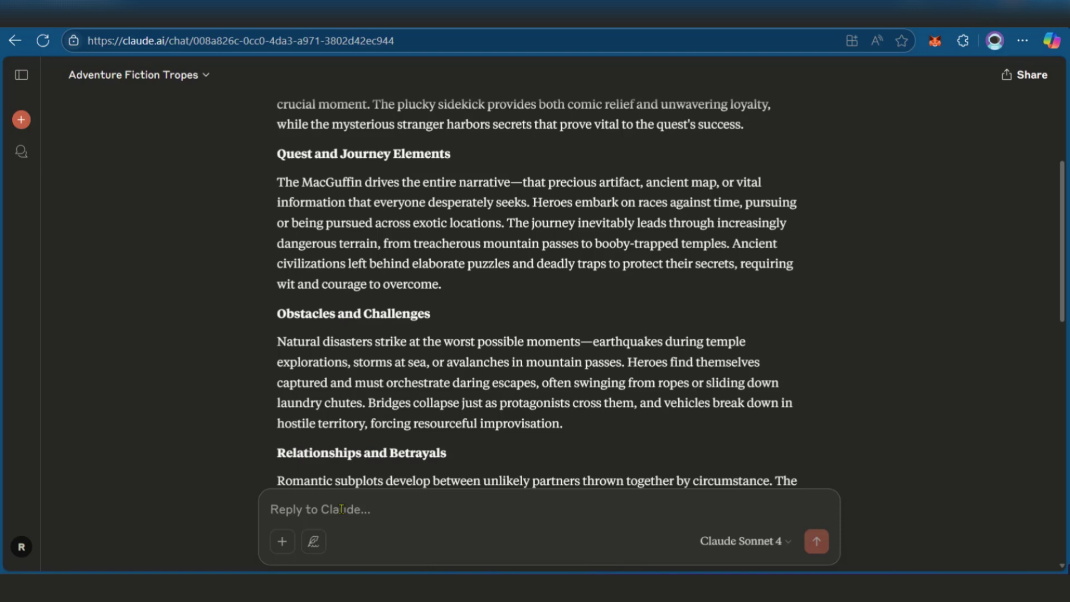
Step: Ask Claude for three unique story ideas built on the Obstacles and Challenges trope
text(Give me three unique story ideas based on "Obstacles and Challenges" trope)
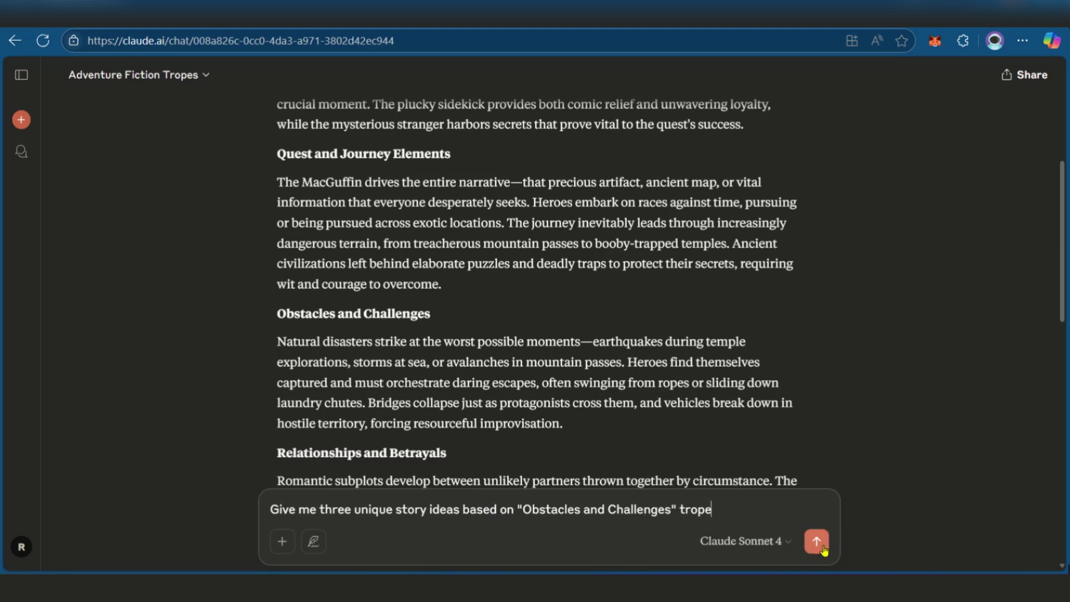
click(822, 548)
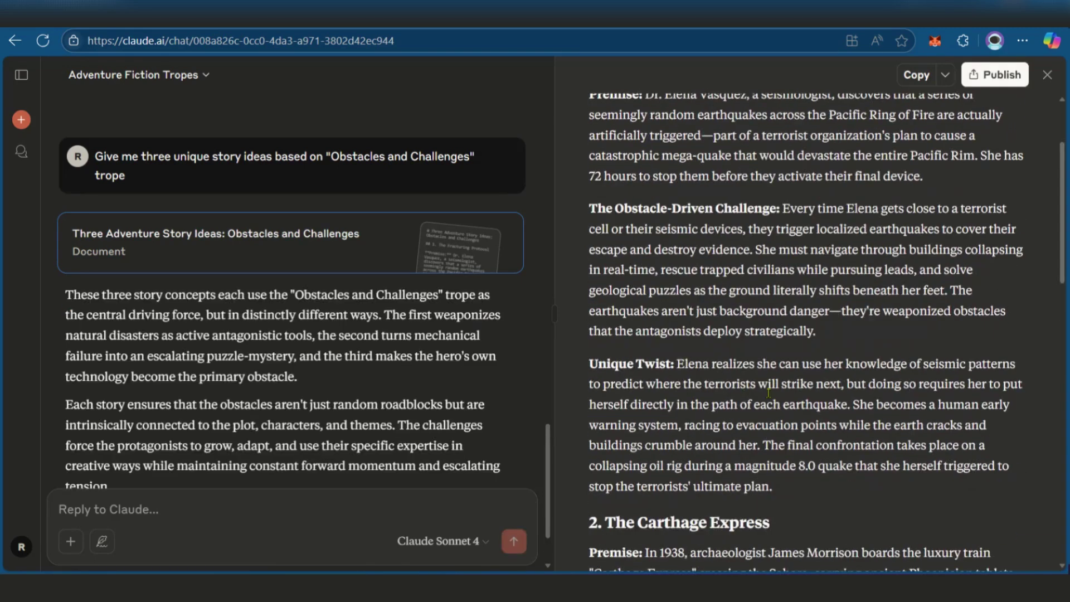
scroll(766, 387, up, 3)
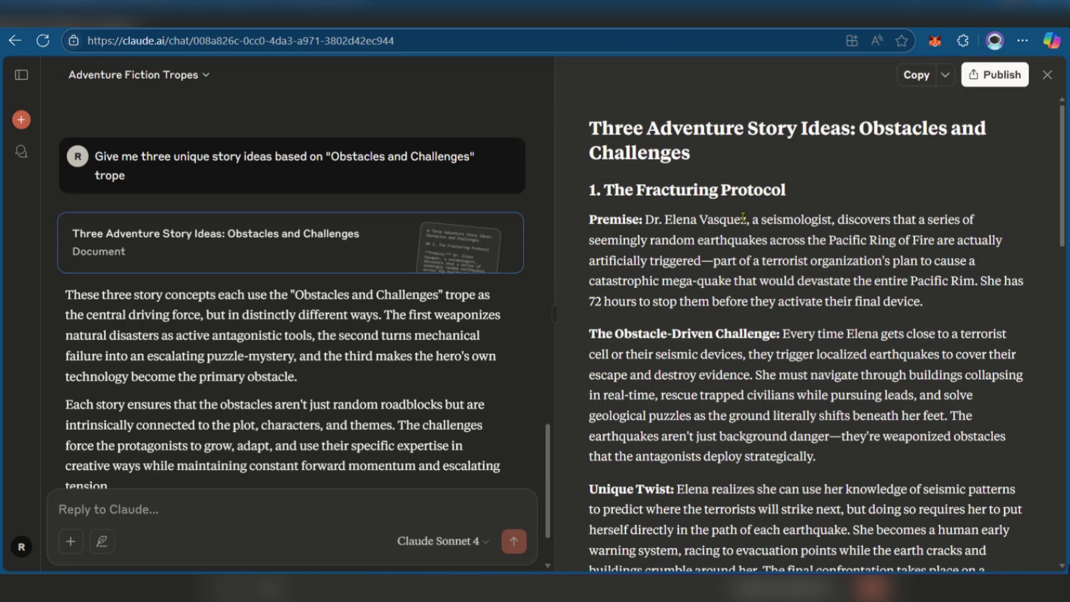
scroll(741, 217, down, 7)
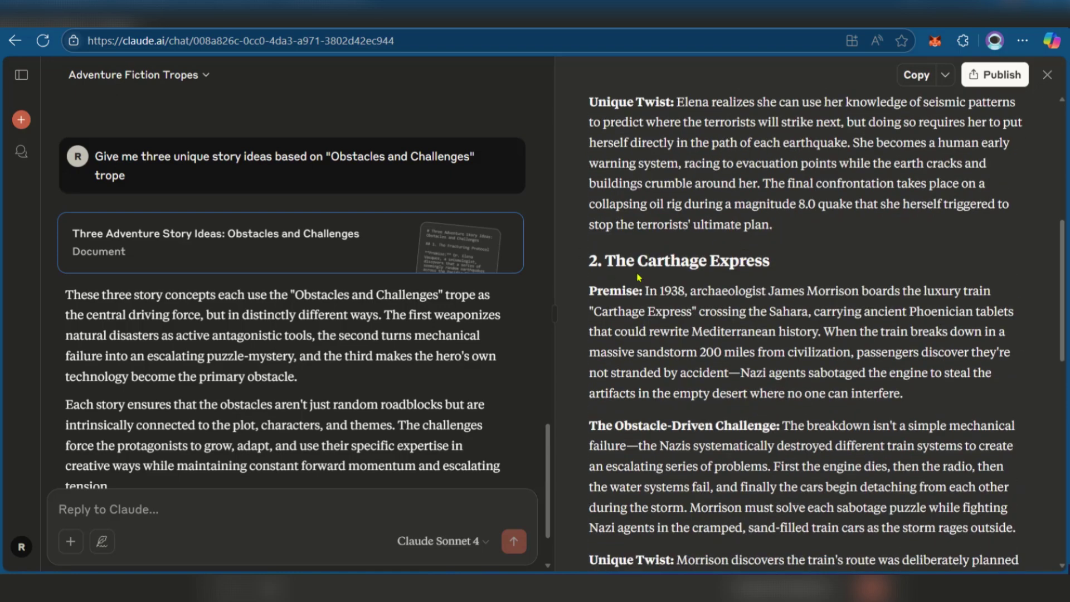
scroll(751, 313, down, 10)
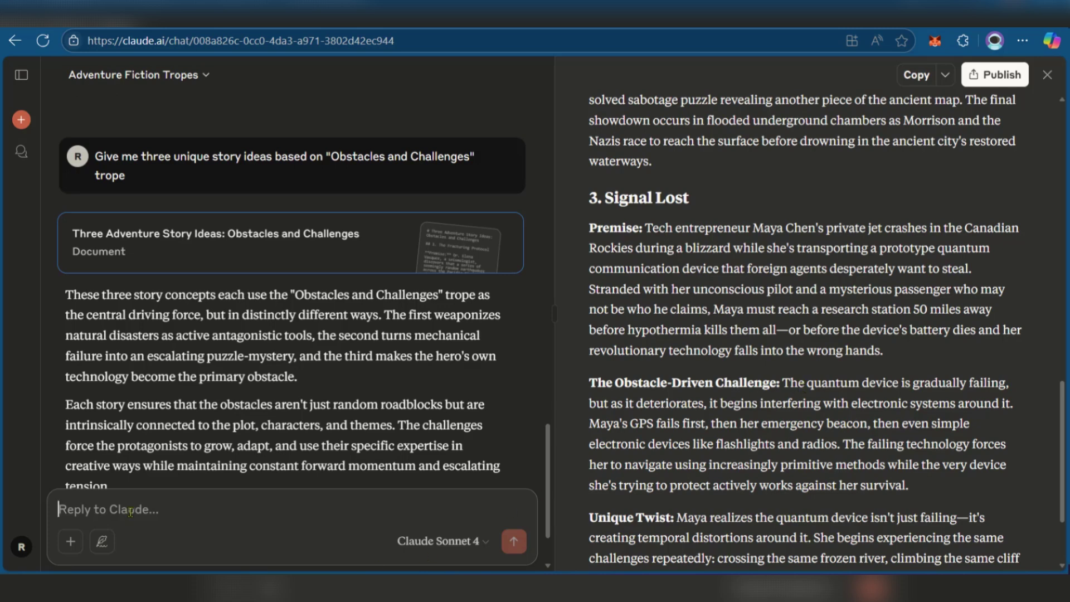
Step: Choose Signal Lost and request its setting, main characters and a chaptered plot outline
text(I would pick "Signal Lost".  Now develop the setting, Main Characters, and a comprehensive plot outline for this novella.)
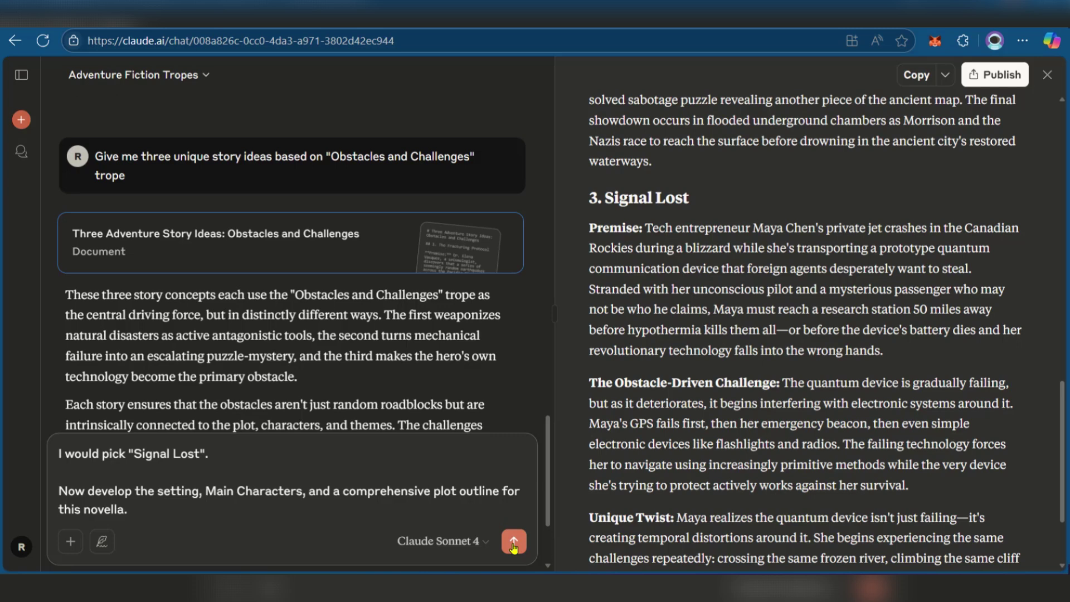
click(513, 541)
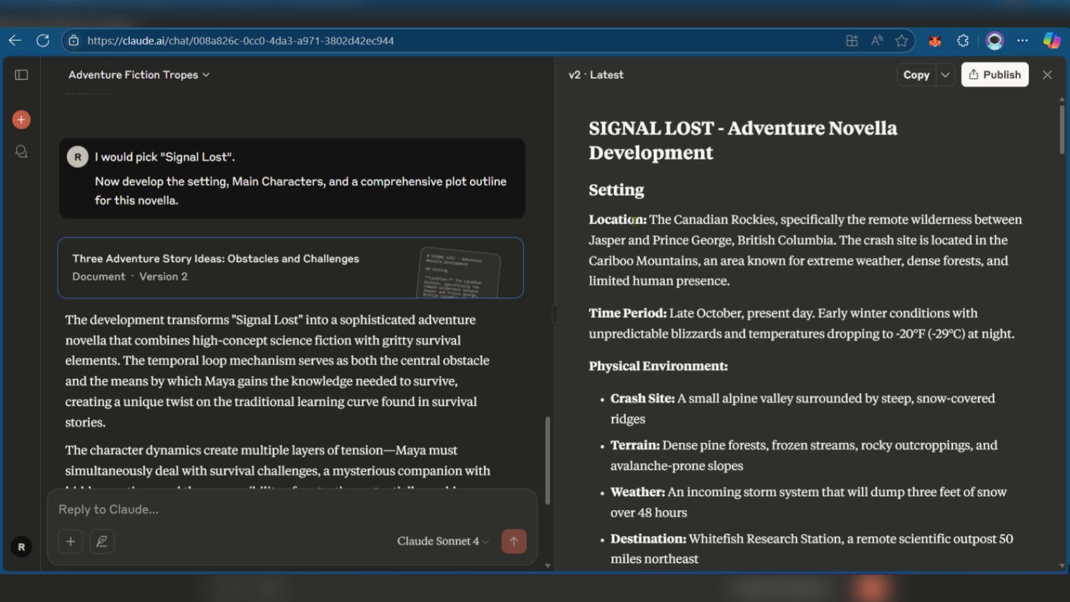
scroll(626, 178, down, 1)
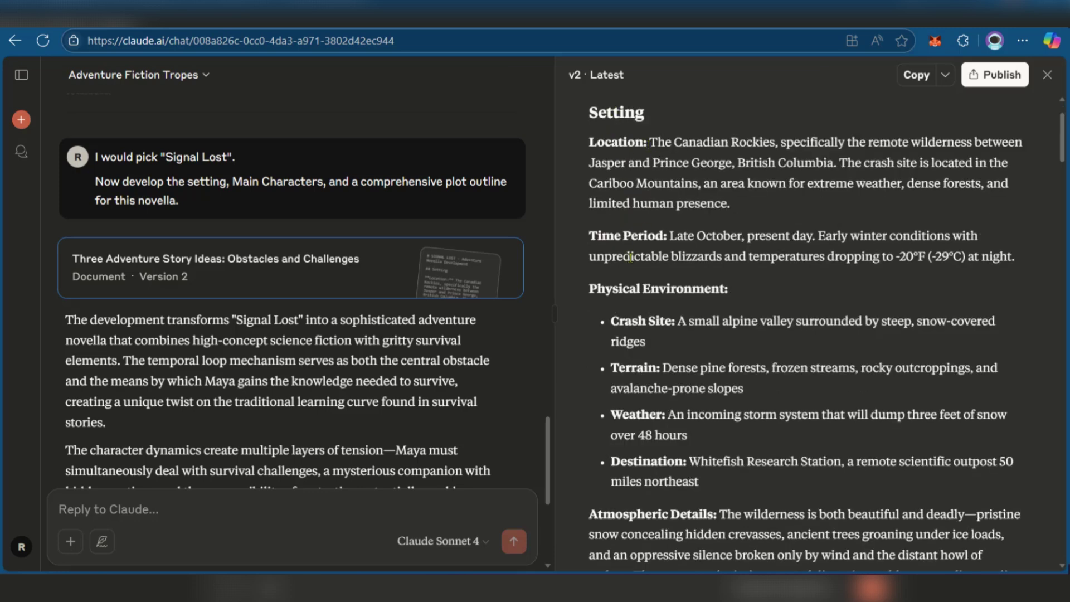
scroll(622, 310, down, 5)
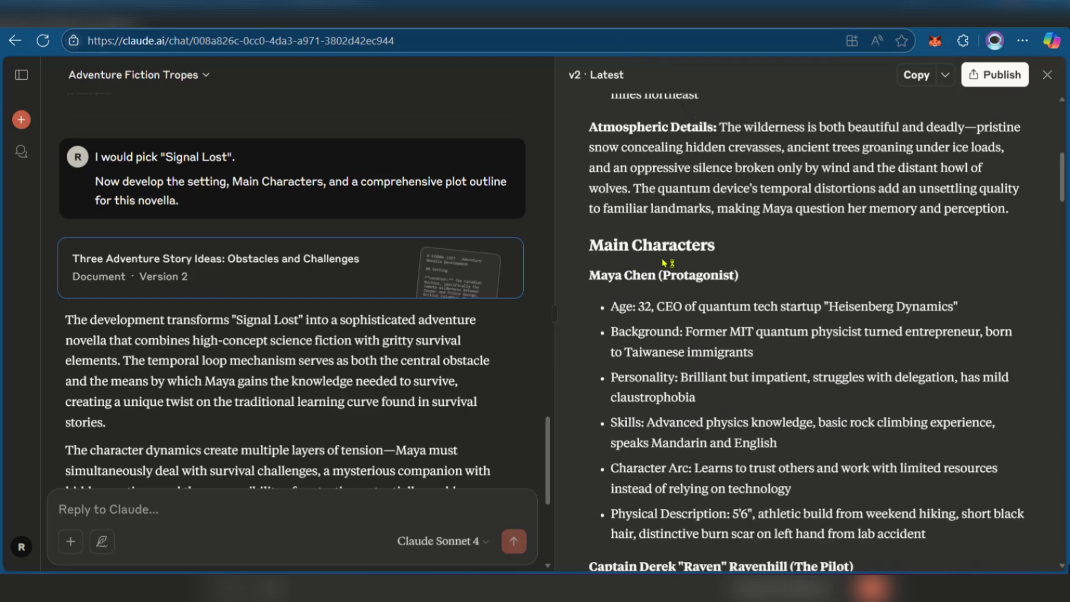
scroll(627, 265, down, 1)
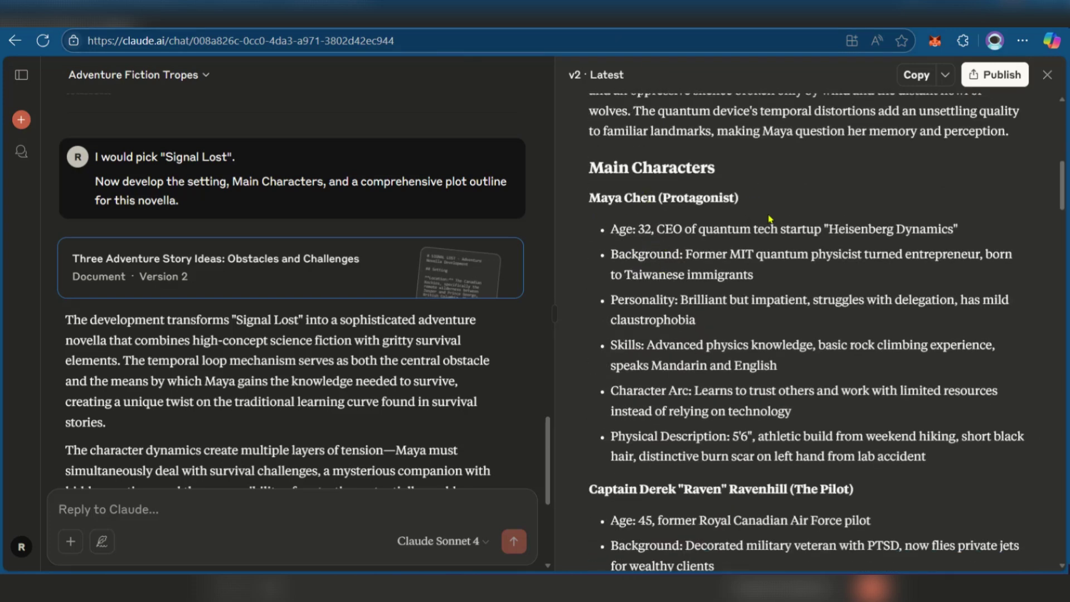
scroll(698, 221, down, 2)
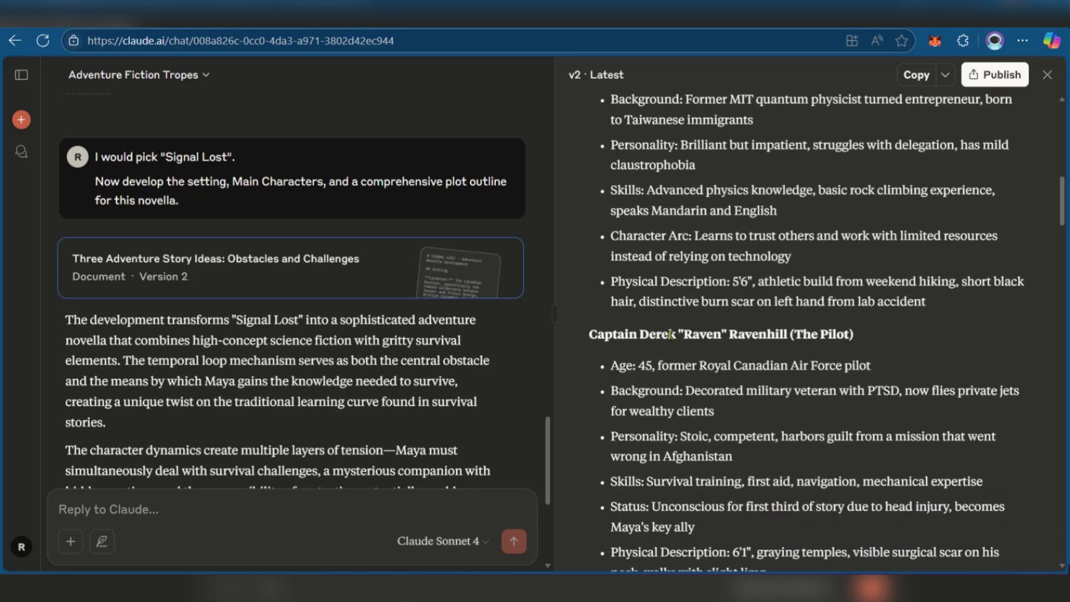
scroll(716, 339, down, 4)
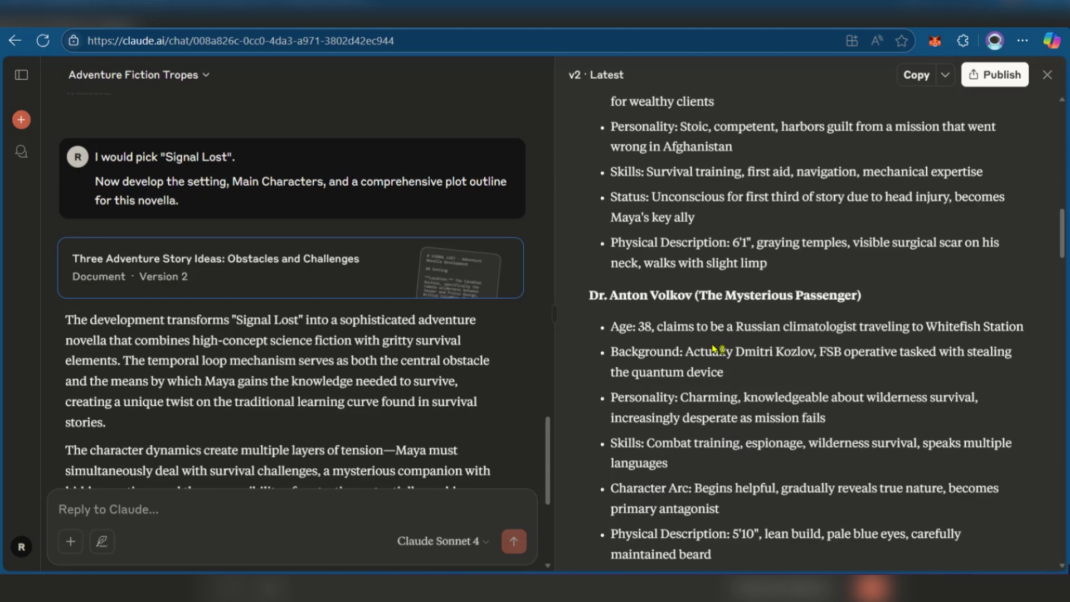
scroll(712, 354, down, 5)
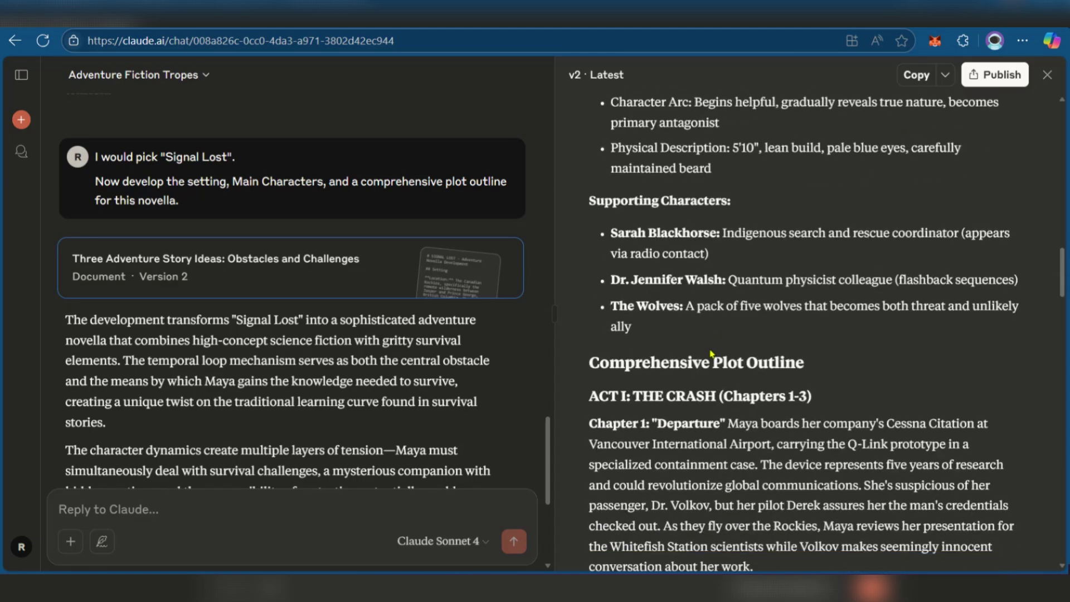
scroll(711, 353, up, 3)
scroll(711, 353, up, 6)
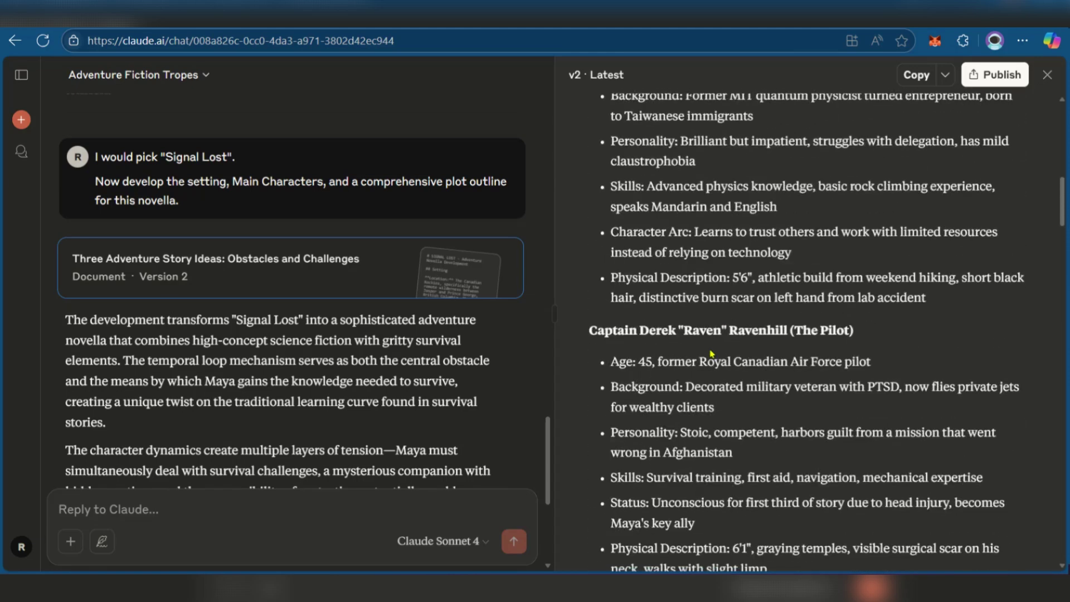
scroll(711, 353, down, 3)
scroll(711, 354, down, 5)
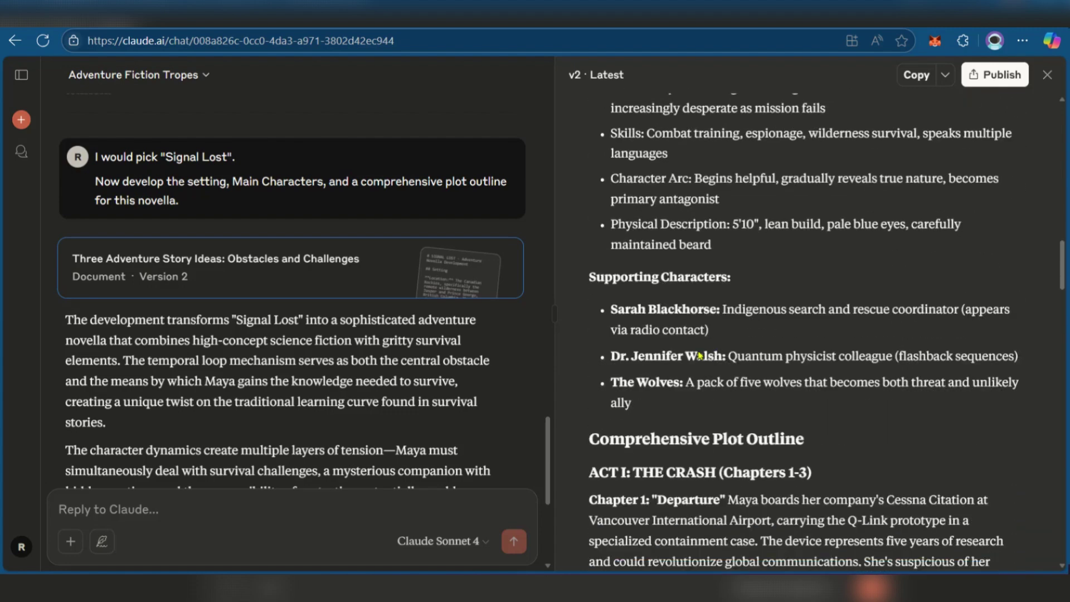
scroll(711, 354, up, 5)
scroll(698, 350, up, 3)
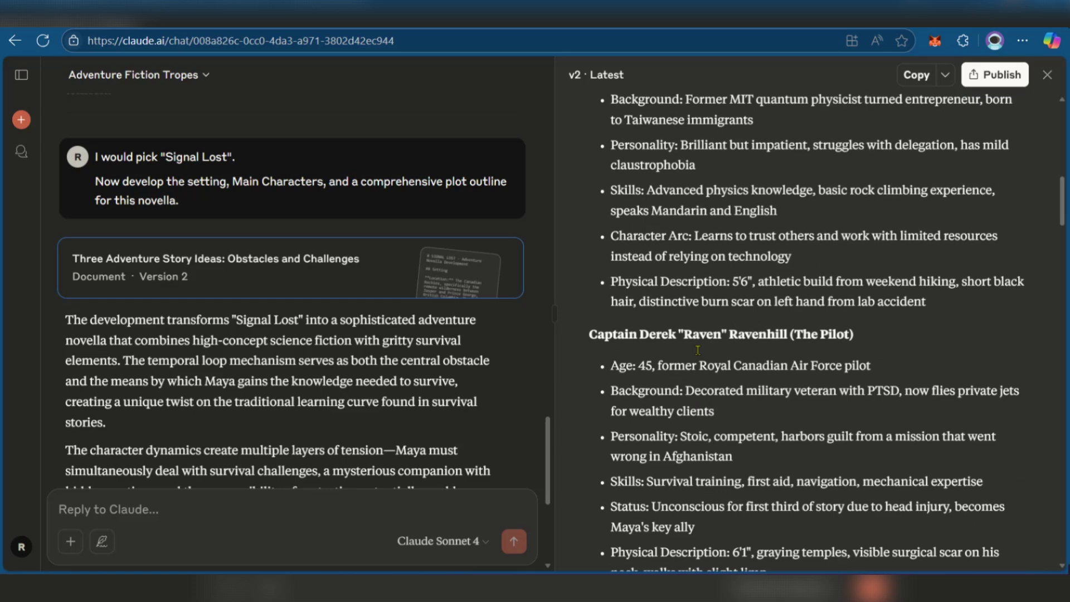
scroll(702, 306, up, 5)
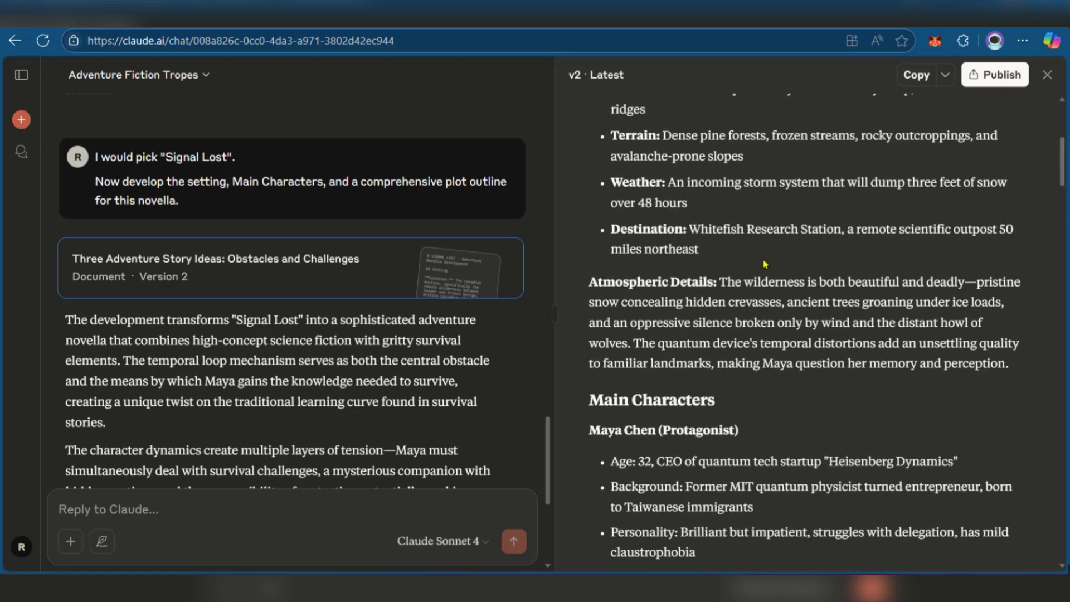
scroll(805, 295, up, 3)
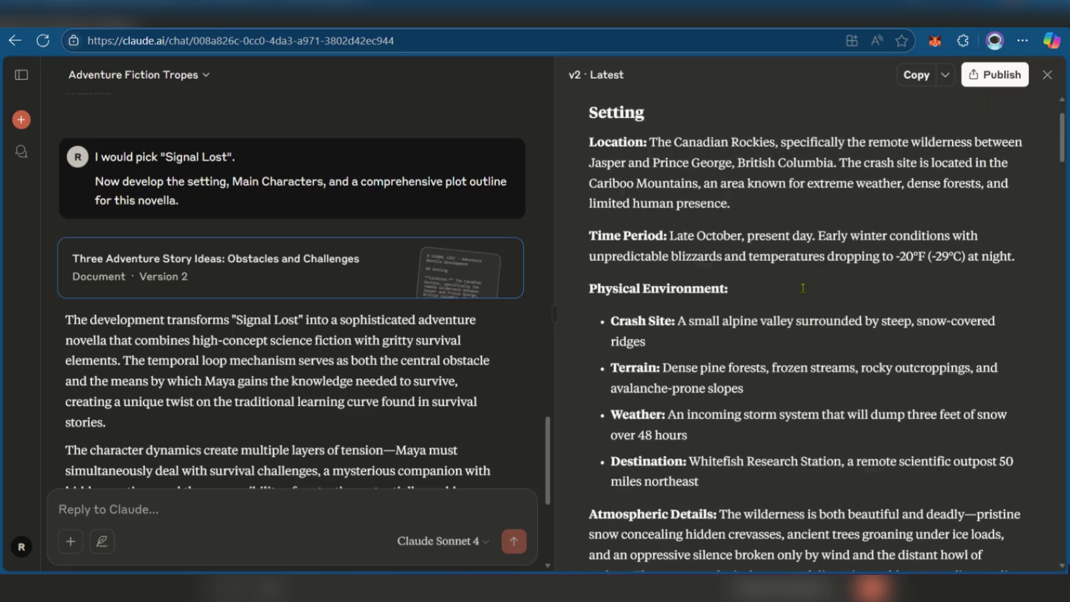
scroll(802, 288, up, 1)
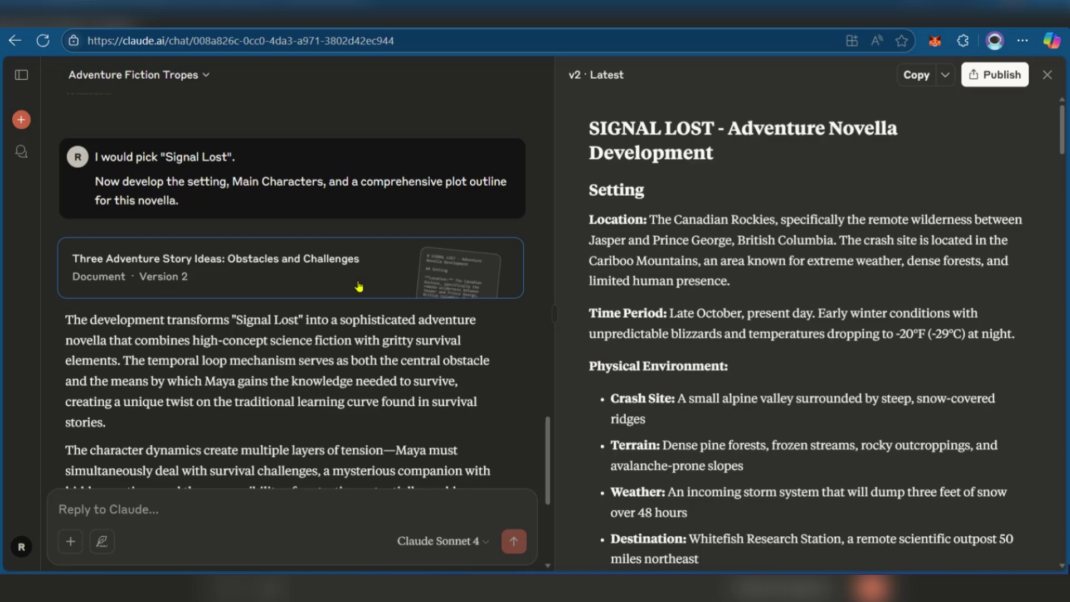
scroll(724, 331, down, 15)
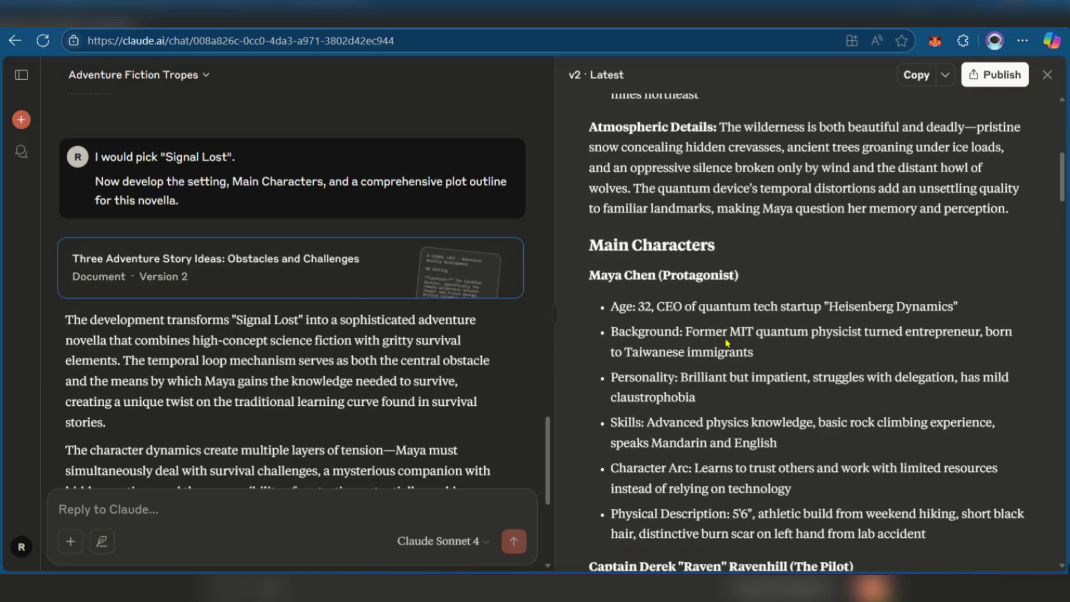
scroll(726, 322, down, 15)
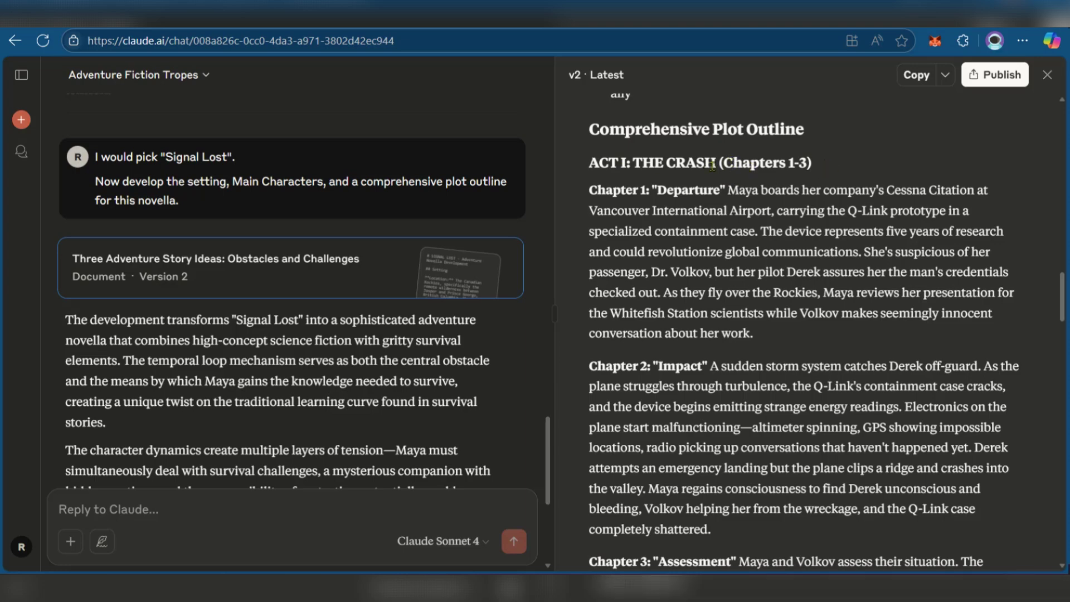
scroll(706, 360, down, 2)
scroll(706, 361, down, 12)
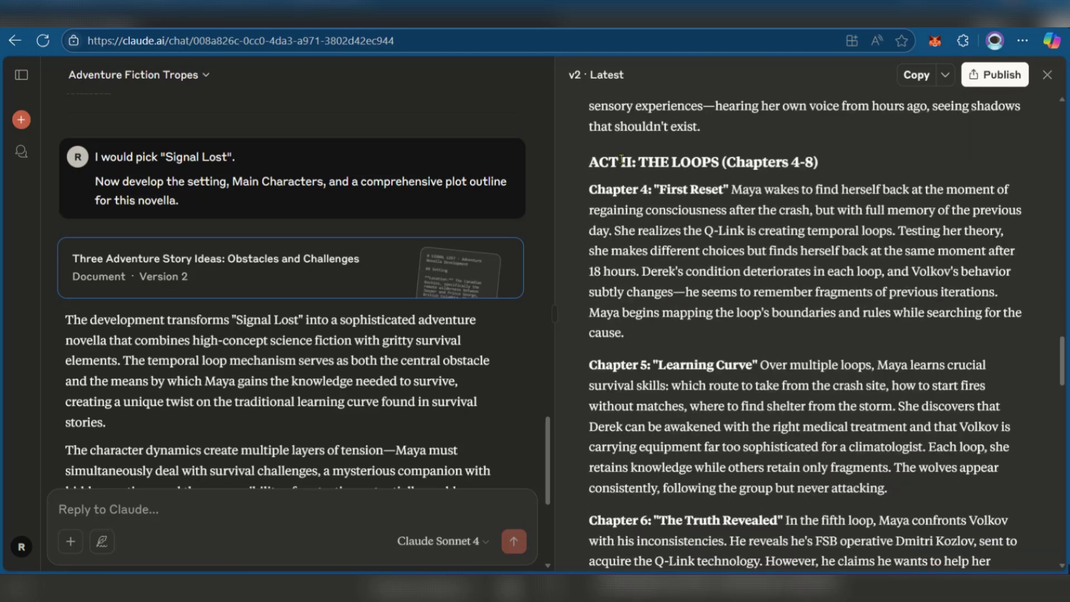
scroll(733, 235, down, 15)
scroll(733, 234, down, 6)
scroll(730, 232, up, 20)
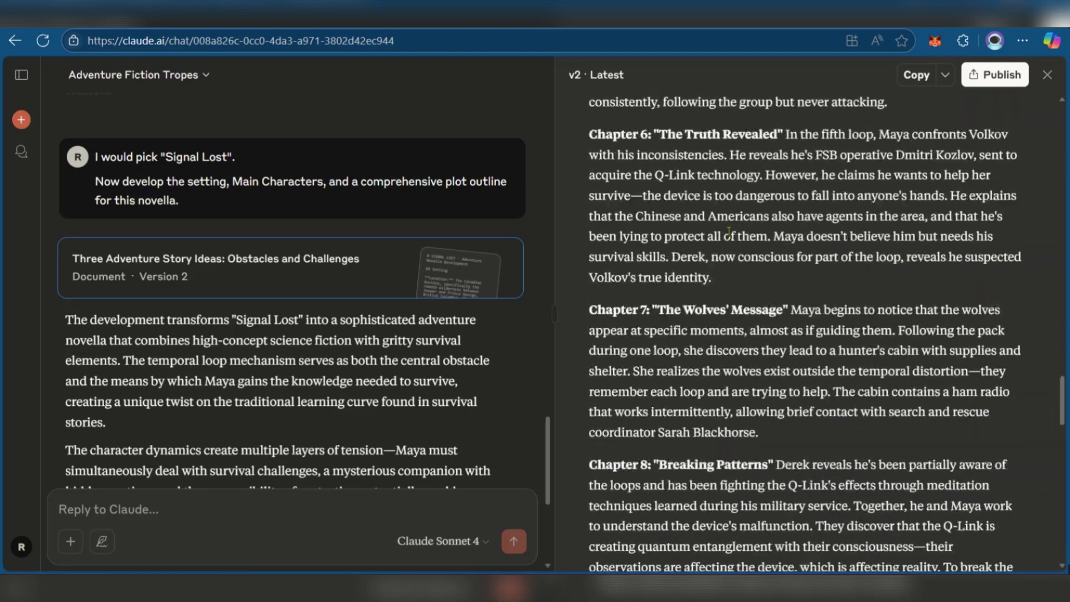
scroll(728, 231, up, 13)
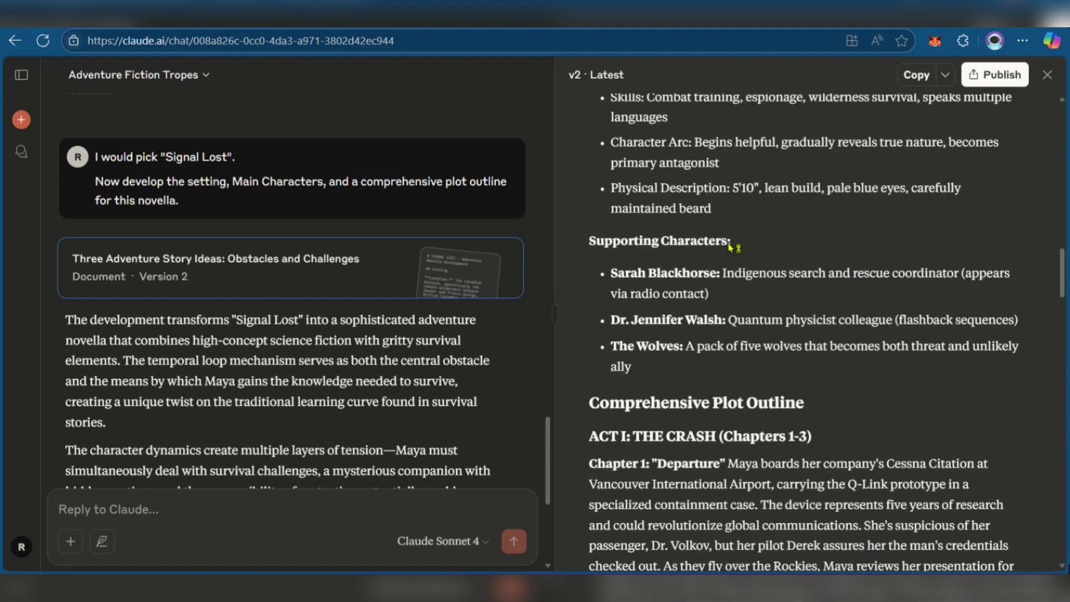
scroll(628, 263, down, 3)
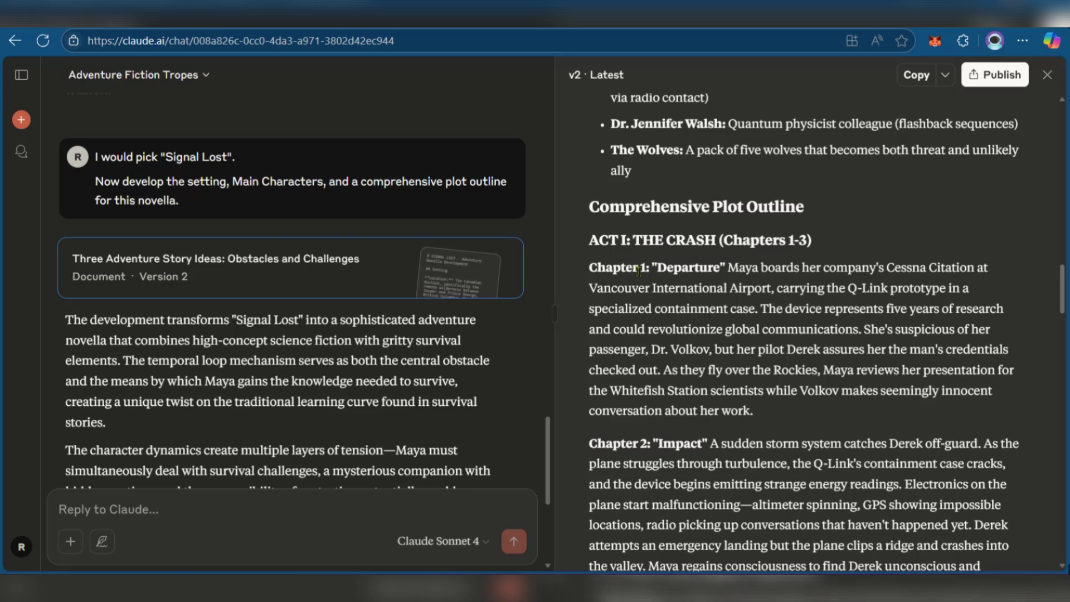
scroll(661, 345, down, 2)
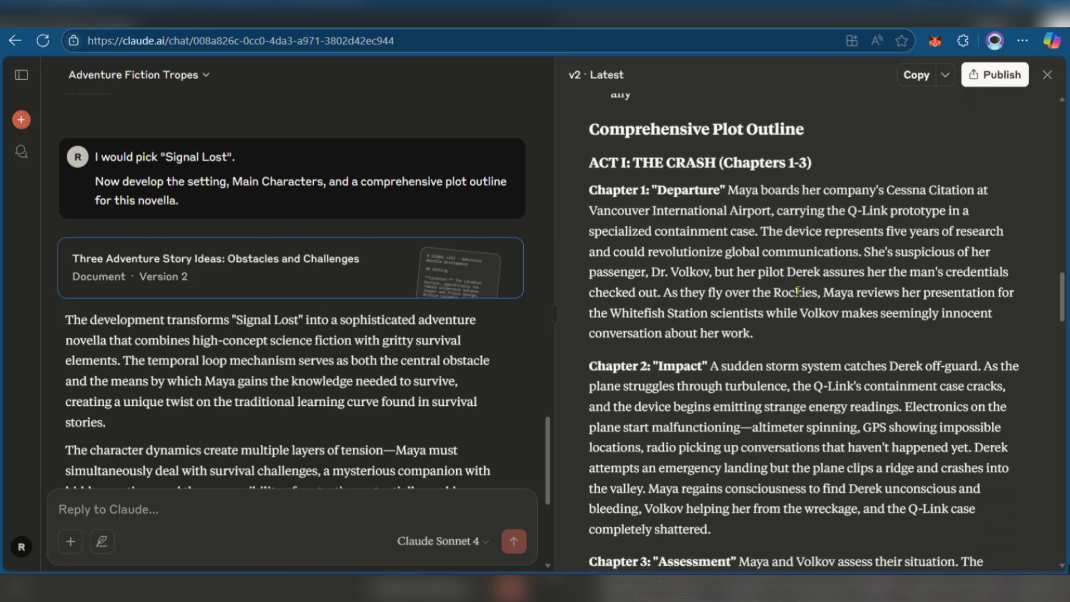
scroll(797, 290, up, 4)
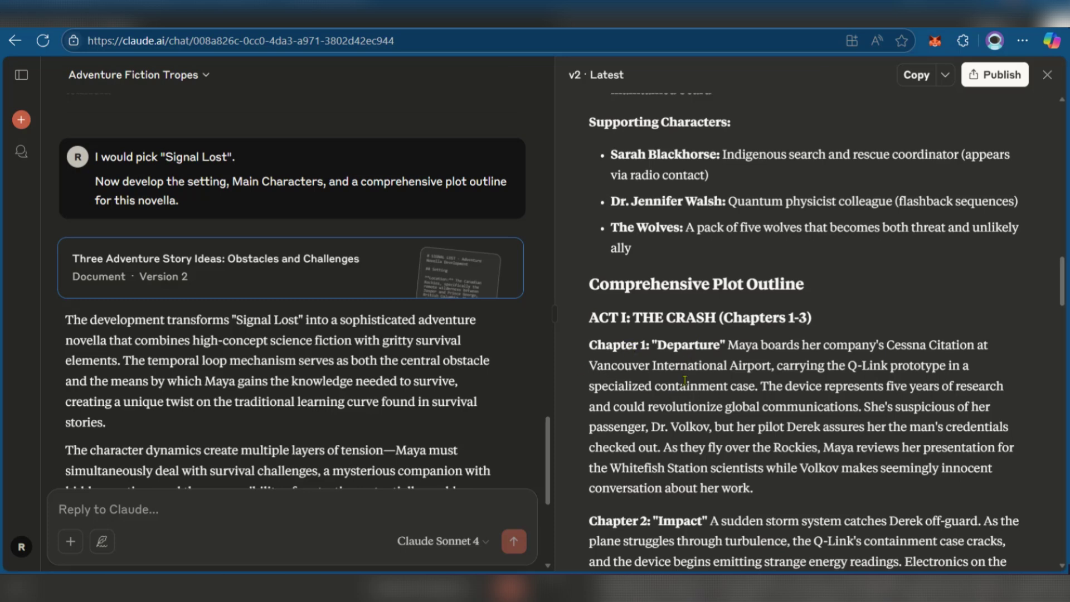
scroll(685, 380, down, 3)
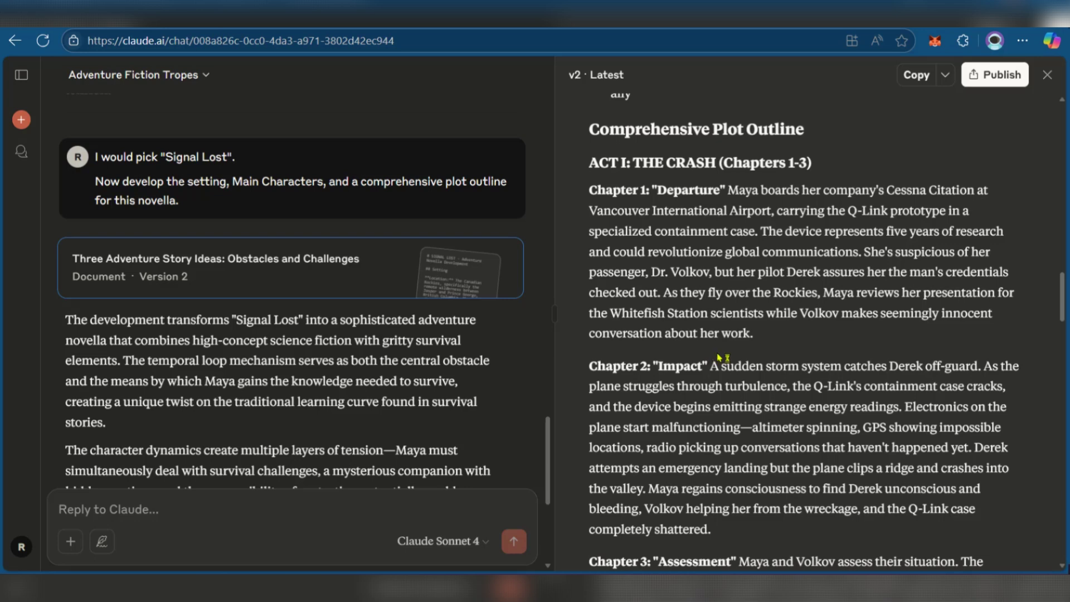
scroll(711, 359, down, 2)
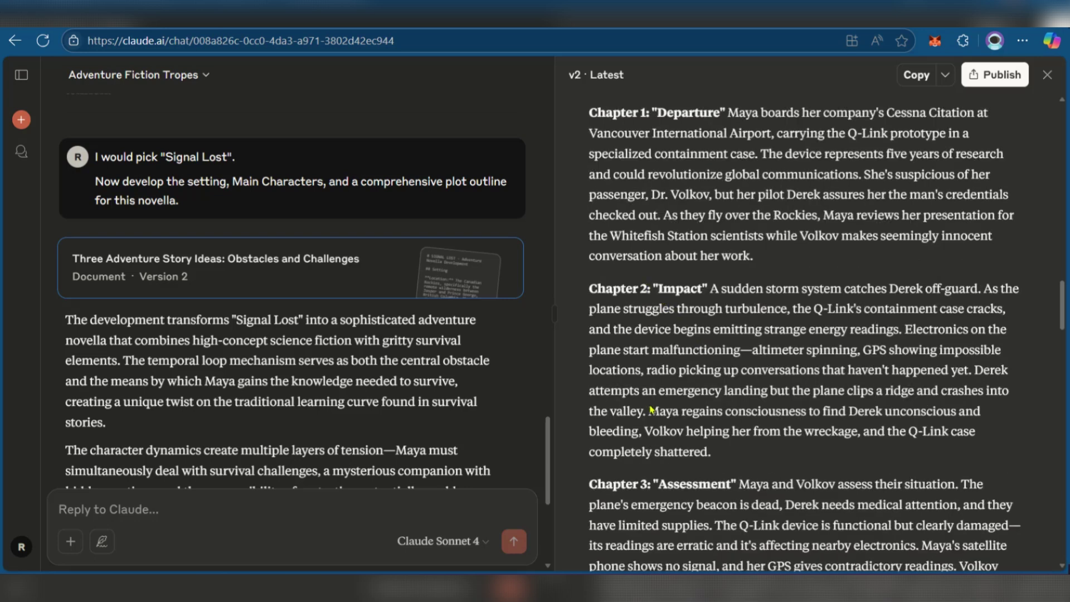
scroll(654, 413, down, 4)
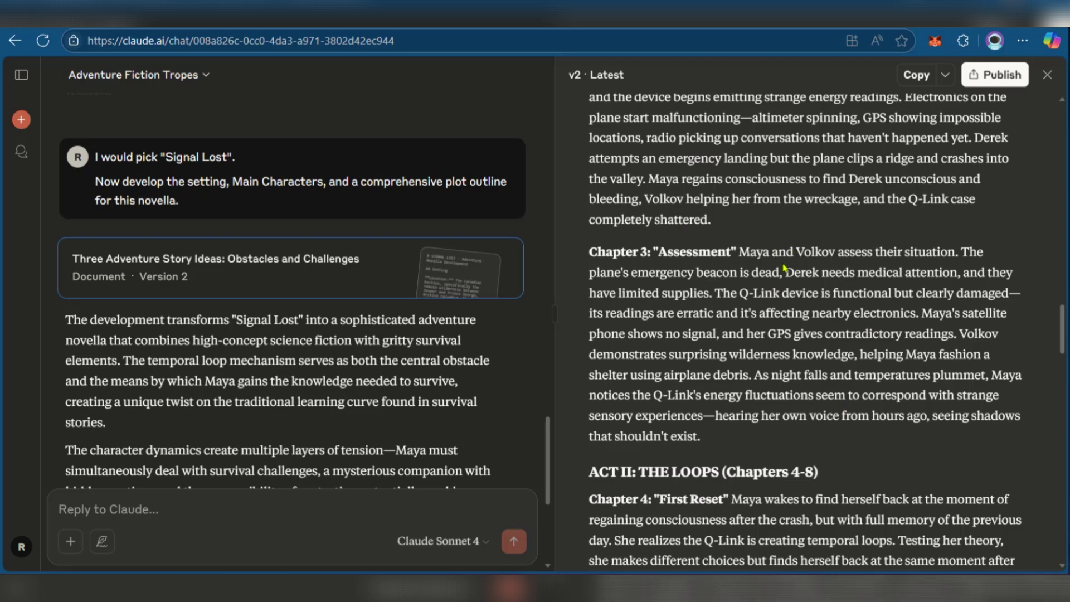
scroll(783, 273, down, 1)
scroll(782, 289, down, 5)
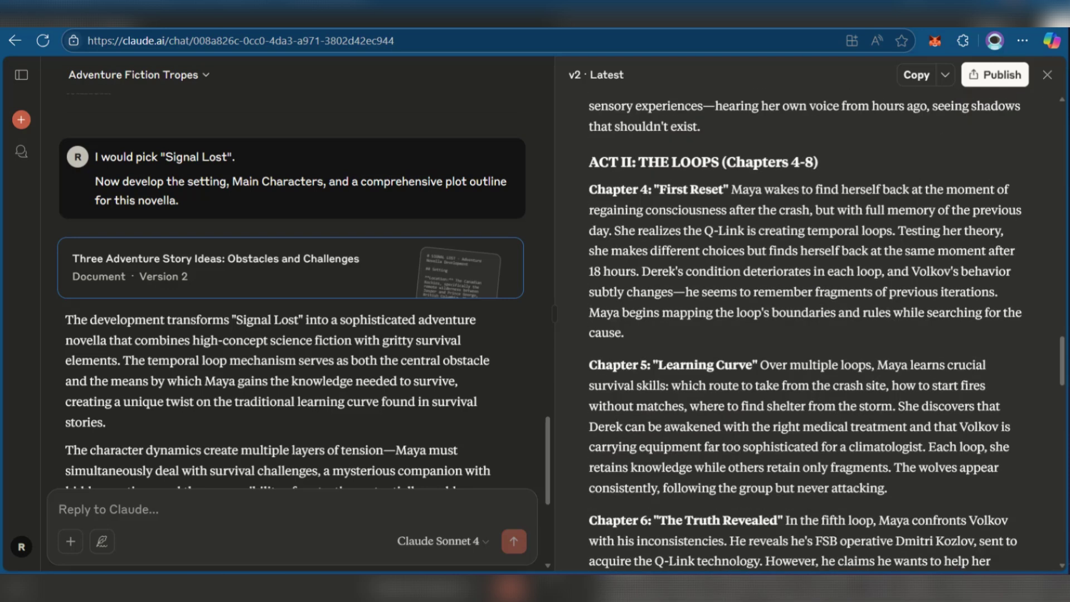